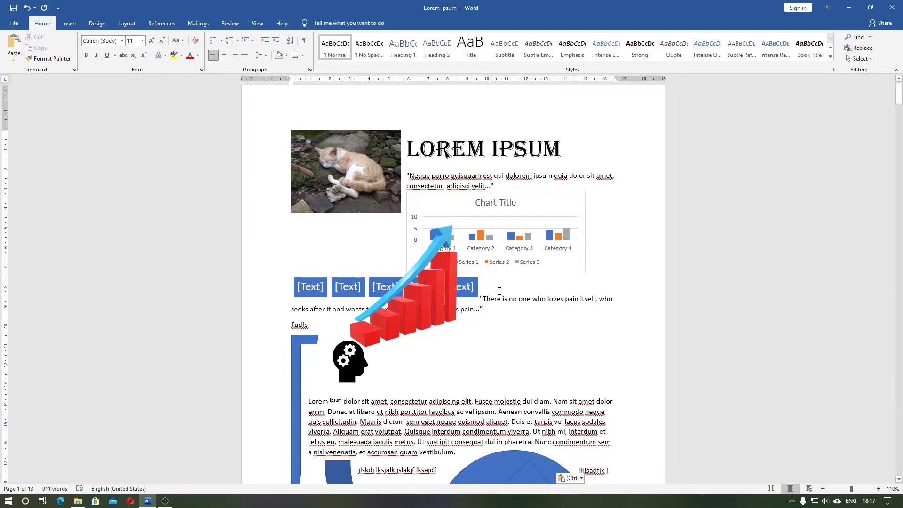
pyautogui.click(134, 24)
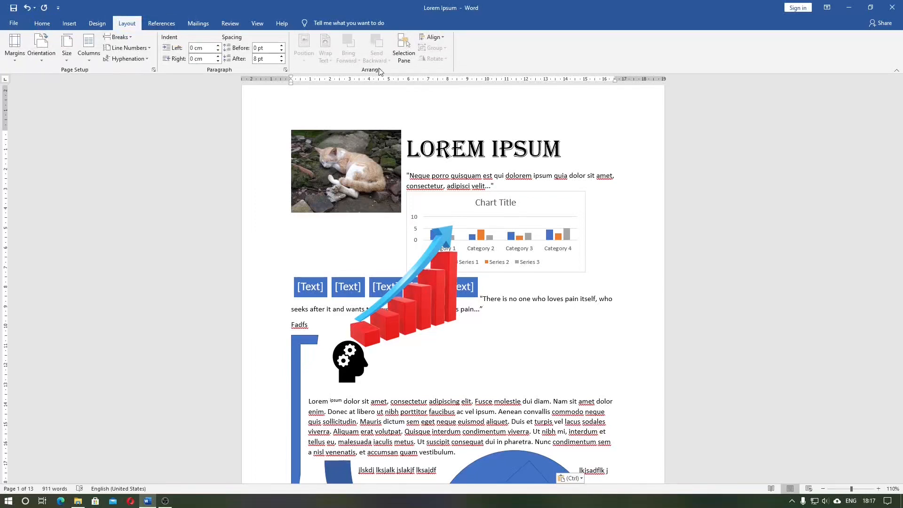
pyautogui.click(406, 52)
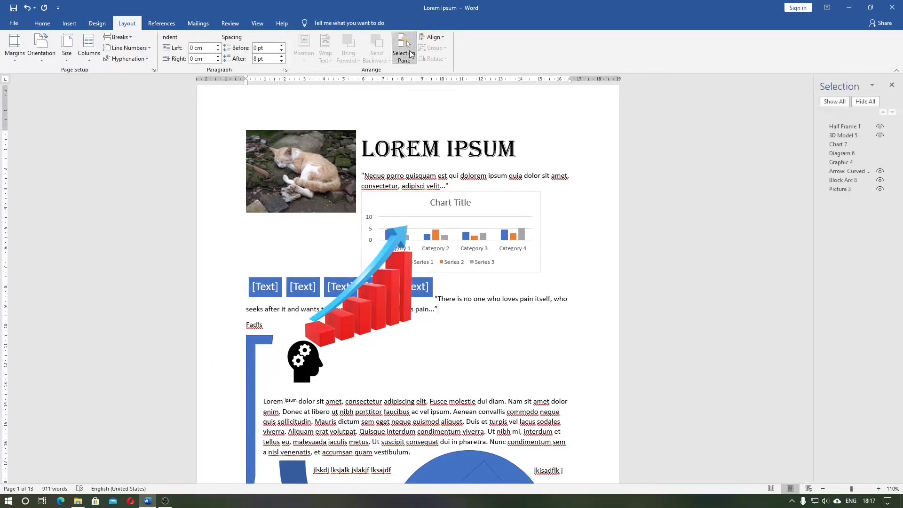
pyautogui.click(410, 54)
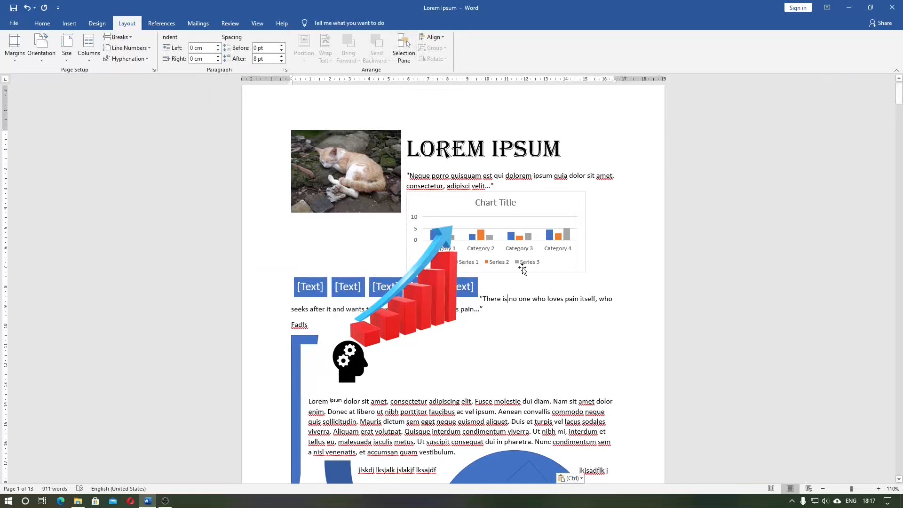
# Select the red 3D bar-chart model on page 1 and display the Selection pane for it
pyautogui.click(455, 298)
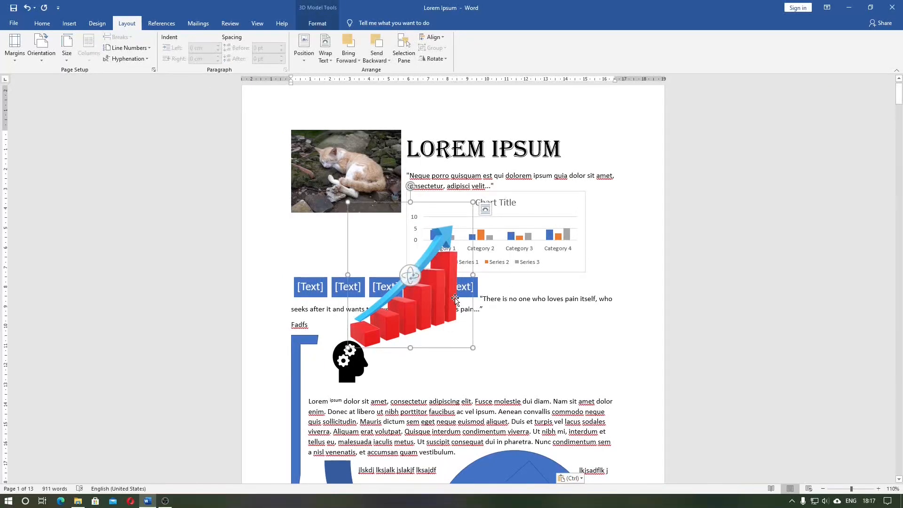
pyautogui.click(321, 24)
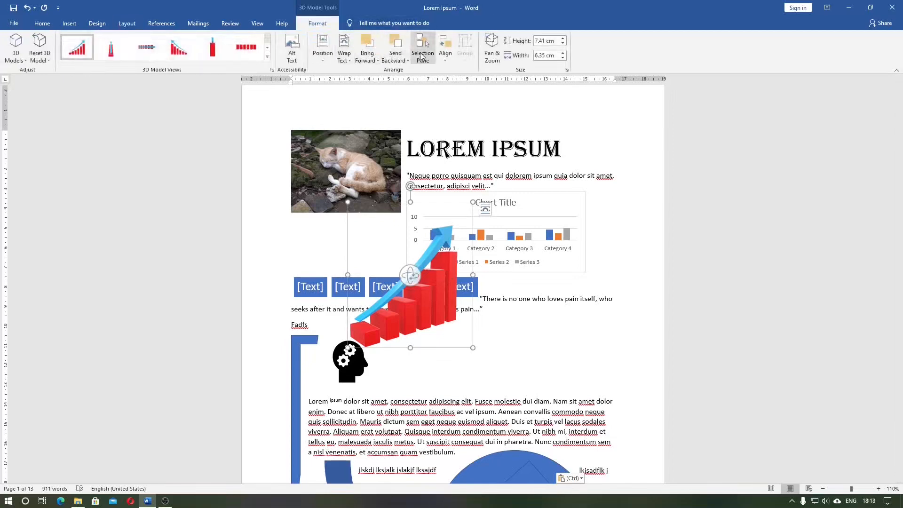
pyautogui.click(421, 57)
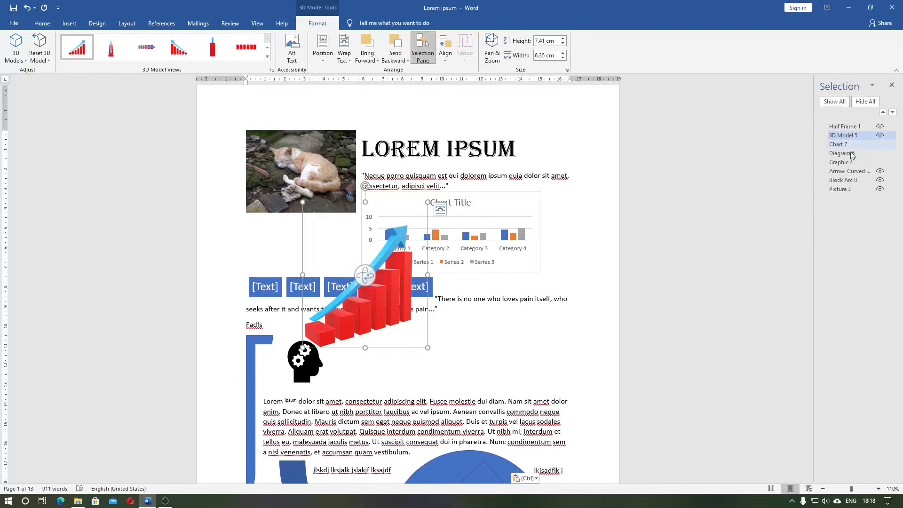
# Move the red 3D bar-chart model from page 1 down over the body text in the upper part of page 2
pyautogui.scroll(-4, 367, 195)
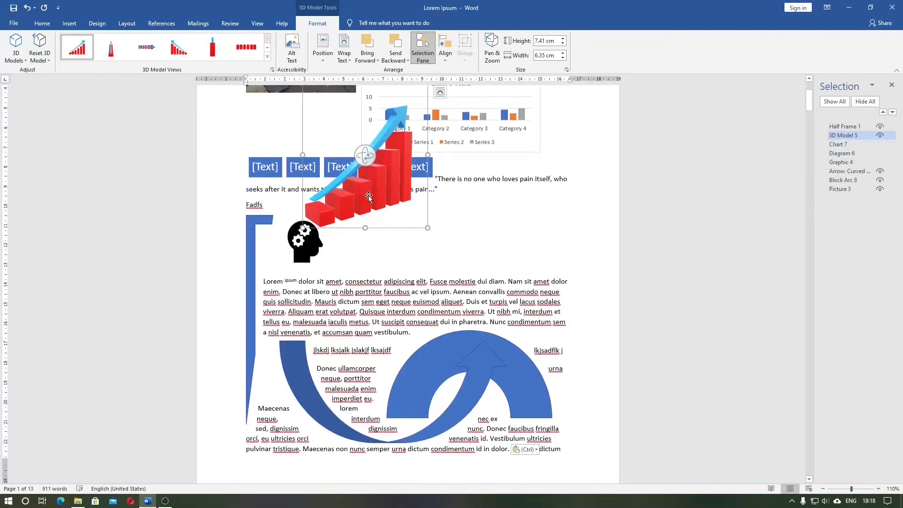
pyautogui.scroll(-3, 368, 196)
pyautogui.moveTo(364, 105); pyautogui.dragTo(407, 377)
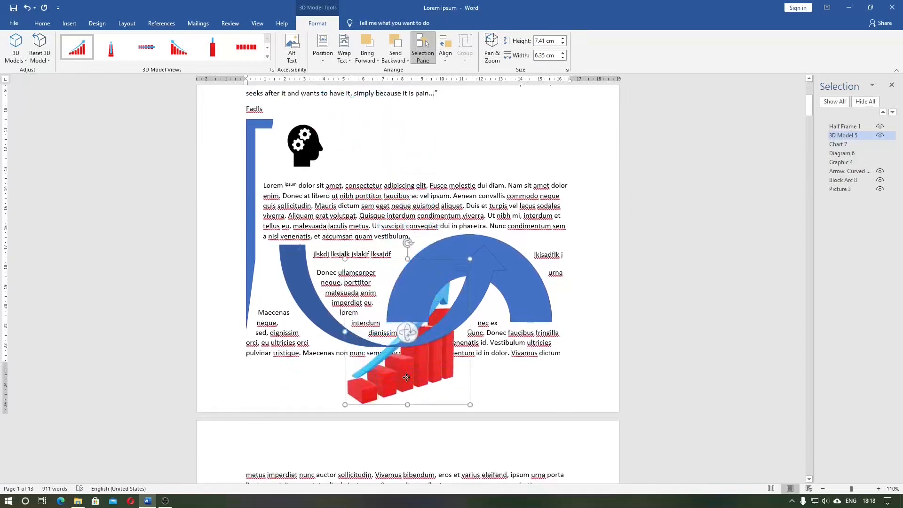
pyautogui.scroll(-6, 395, 329)
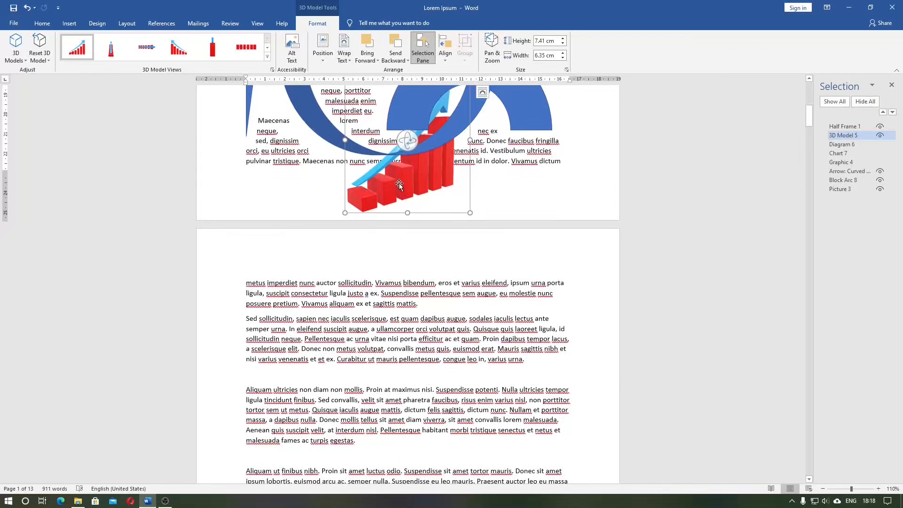
pyautogui.moveTo(401, 190); pyautogui.dragTo(406, 436)
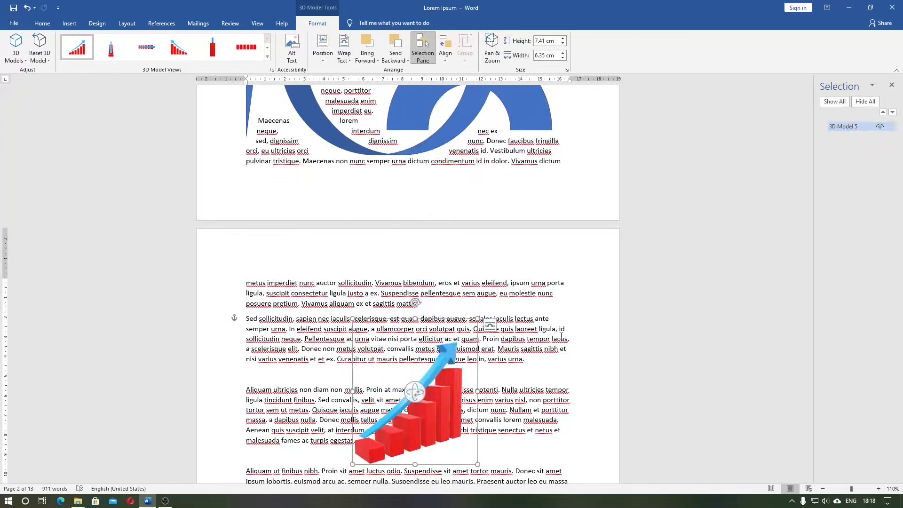
# Try moving the blue curved arrow onto page 2, and undo the moves of both the arrow and the 3D model
pyautogui.scroll(-2, 561, 337)
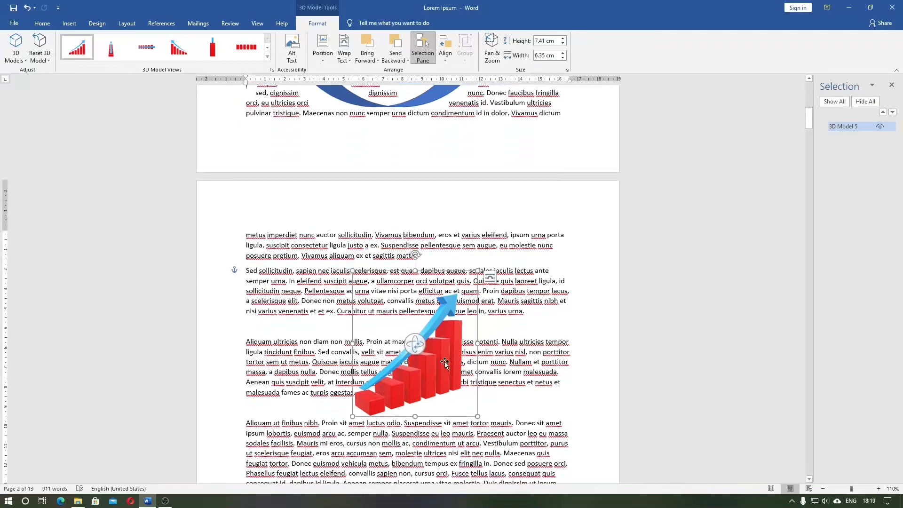
pyautogui.scroll(1, 444, 361)
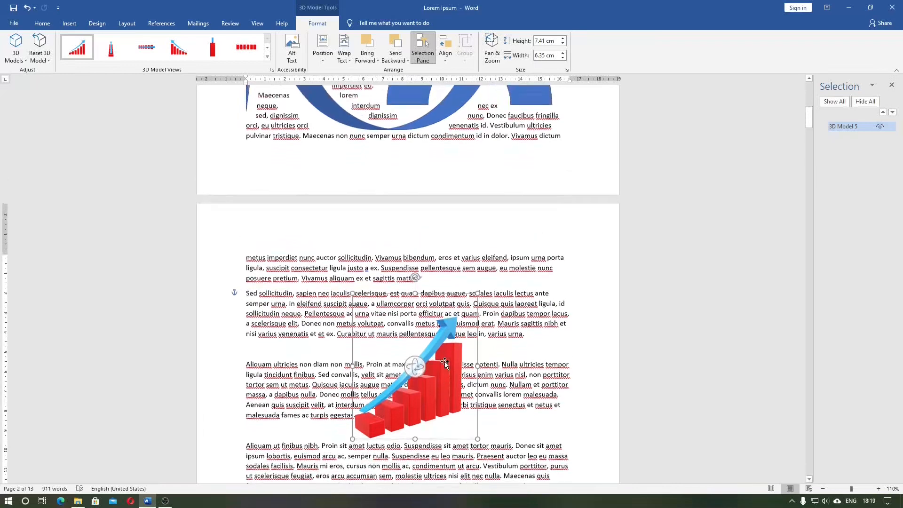
pyautogui.click(447, 106)
pyautogui.moveTo(447, 105); pyautogui.dragTo(390, 361)
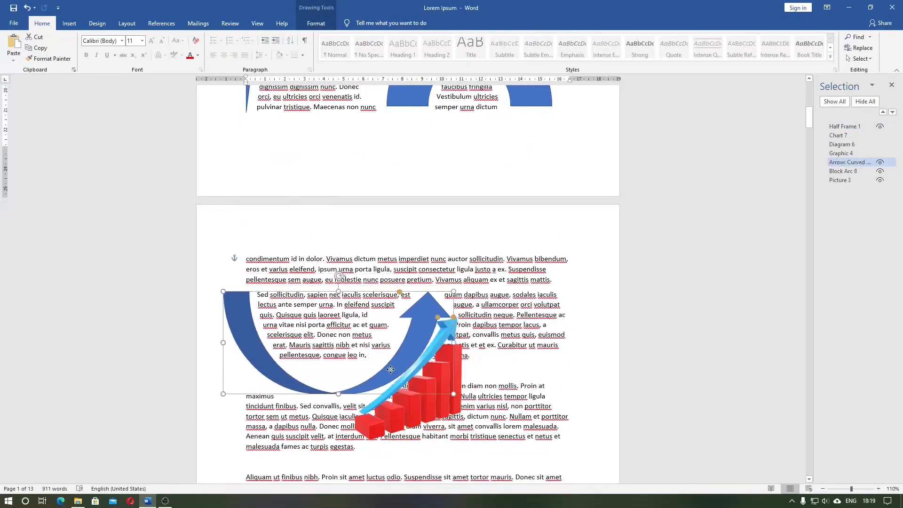
pyautogui.hotkey('ctrl', 'z')
# Highlight the 3D model, half frame, cat picture, chart and diagram one after another through the object list to identify each
pyautogui.click(840, 135)
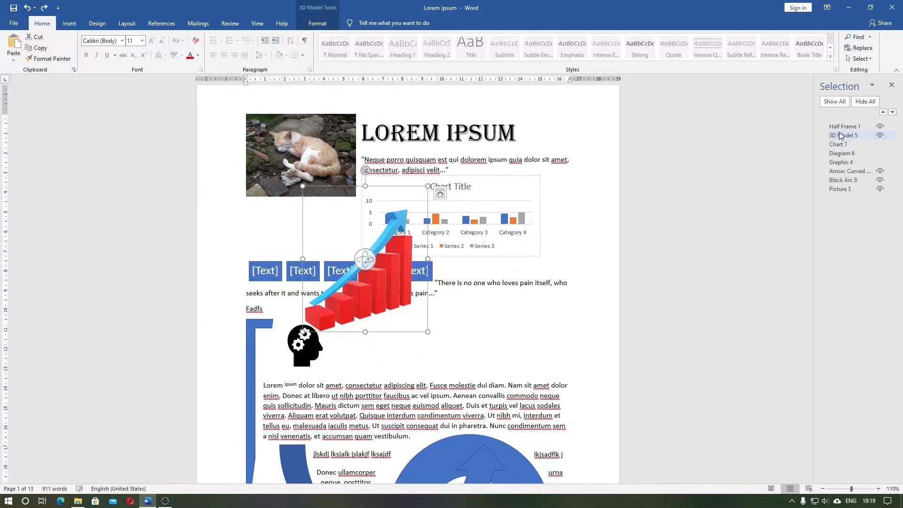
pyautogui.click(844, 126)
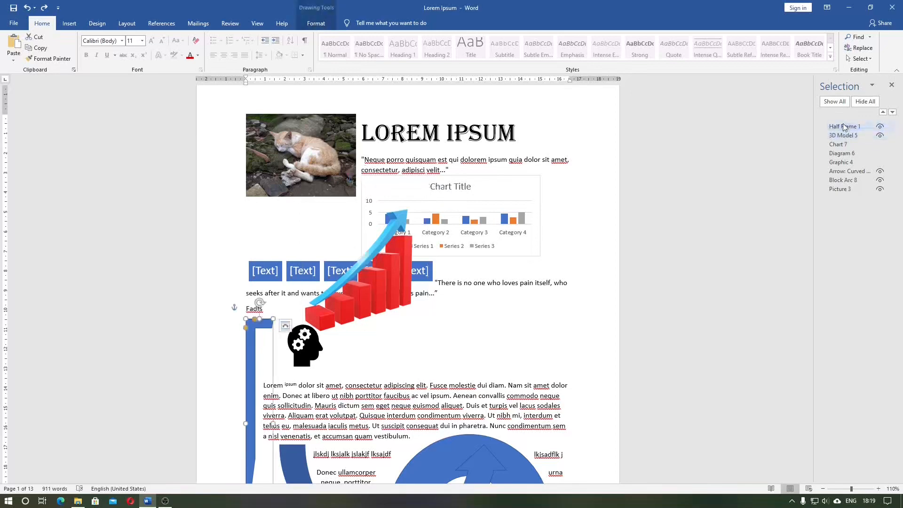
pyautogui.click(852, 187)
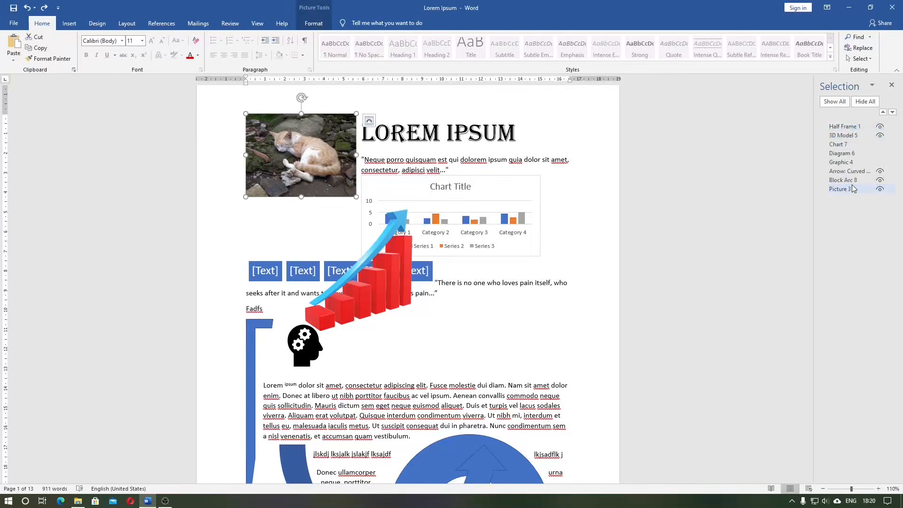
pyautogui.click(848, 146)
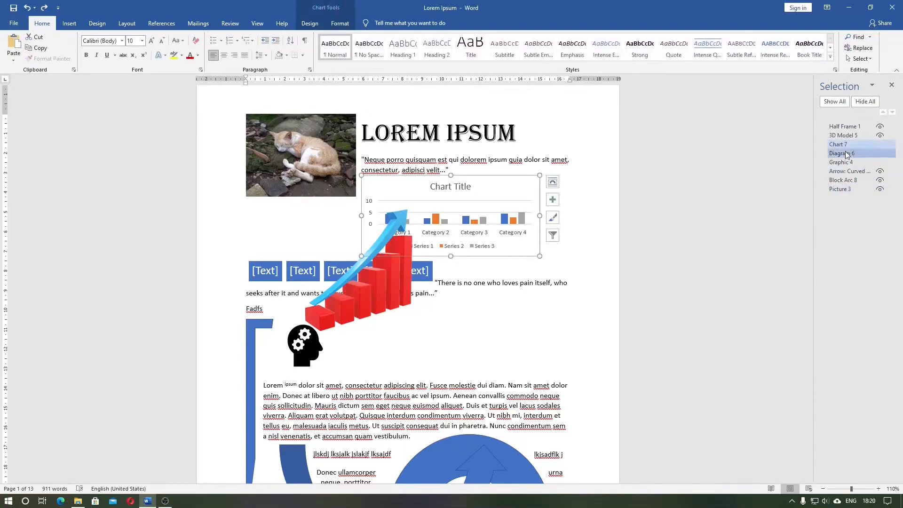
pyautogui.click(845, 152)
# Rename the Graphic 4 object, the head with gears, to "ikon 1" in the object list
pyautogui.click(845, 162)
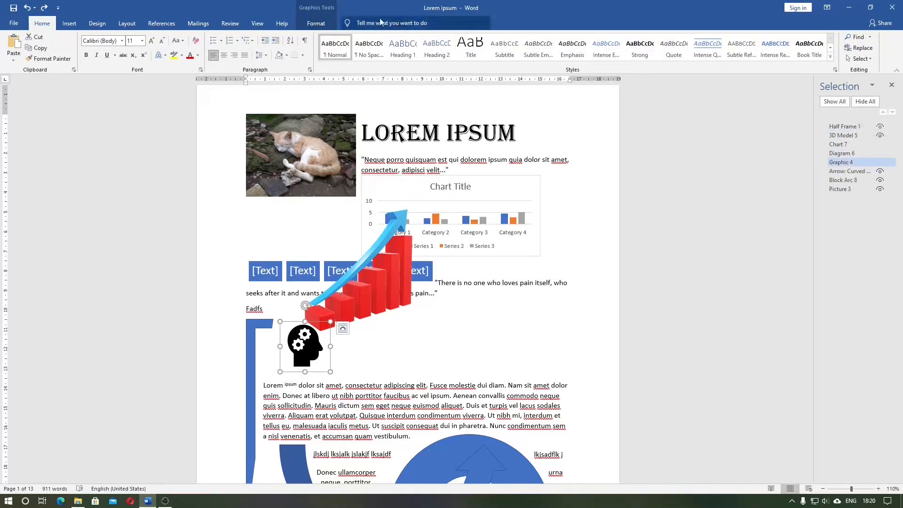
pyautogui.click(329, 23)
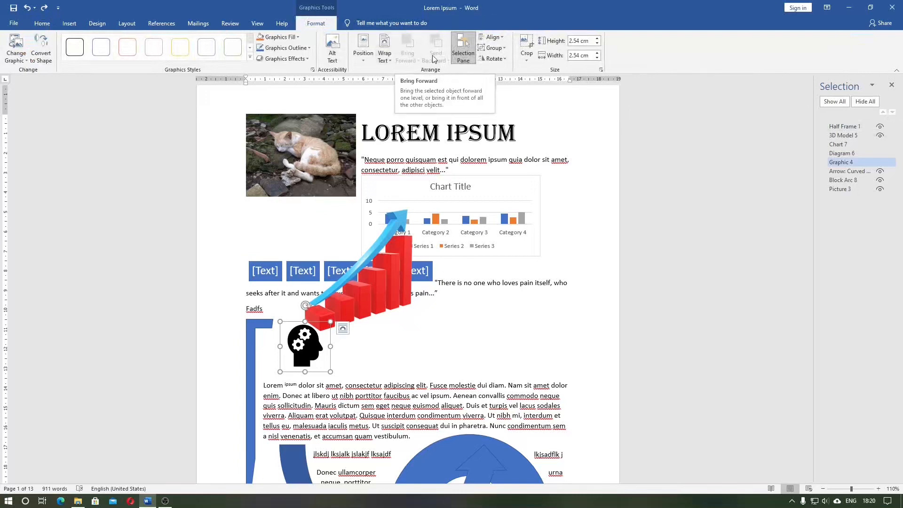
pyautogui.click(849, 163)
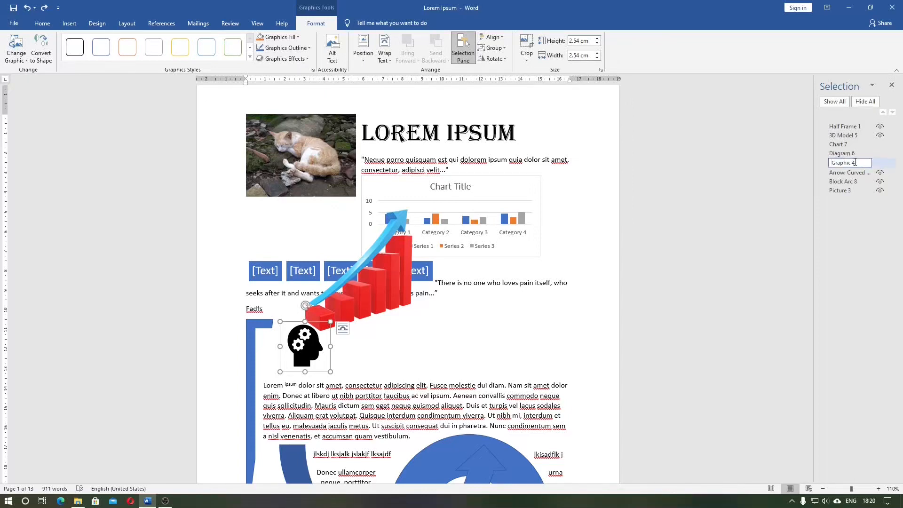
pyautogui.hotkey('ctrl', 'a')
pyautogui.write('ikon 1')
pyautogui.press('Return')
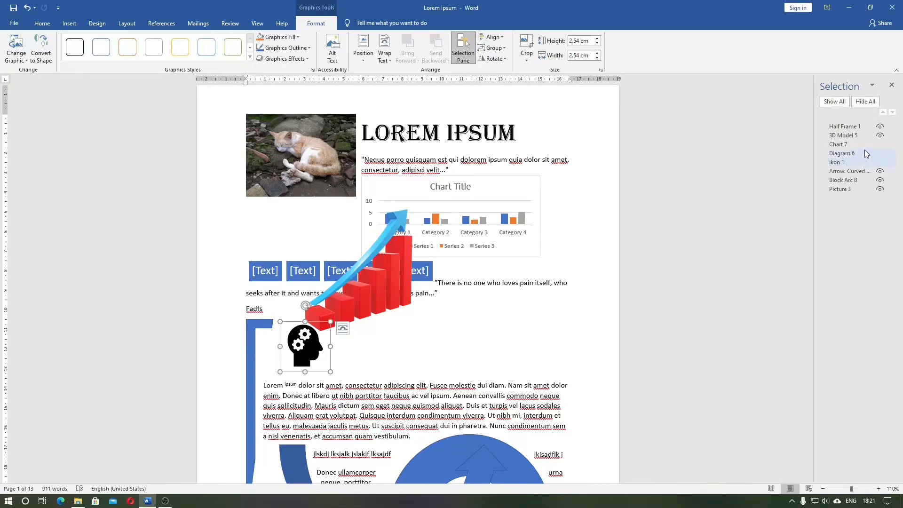
# Hide 3D Model 5, Half Frame 1, the curved arrow, Block Arc 8 and Picture 3 individually
pyautogui.click(863, 135)
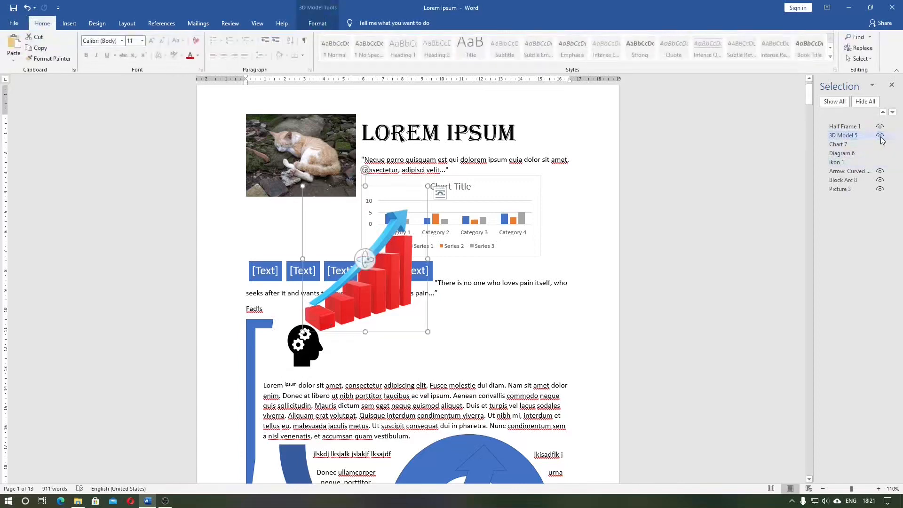
pyautogui.click(880, 136)
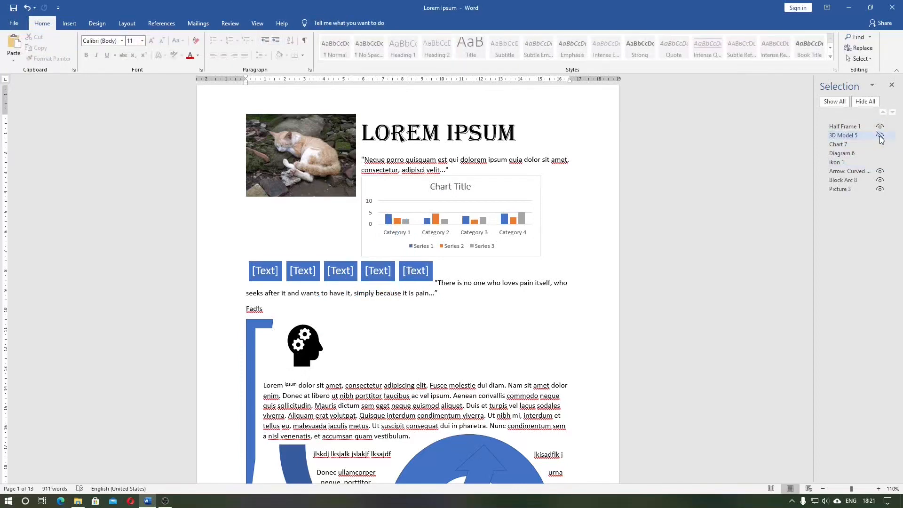
pyautogui.click(880, 126)
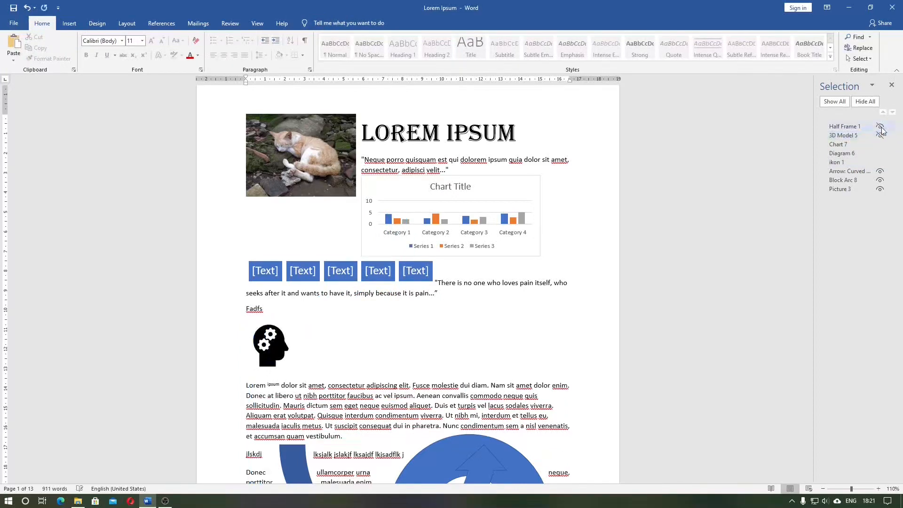
pyautogui.click(880, 171)
pyautogui.scroll(-1, 738, 232)
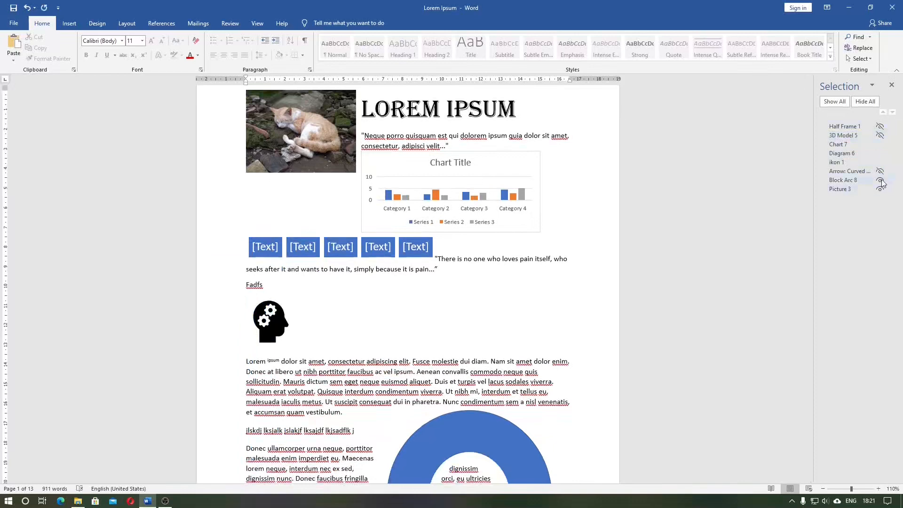
pyautogui.click(880, 180)
pyautogui.click(879, 188)
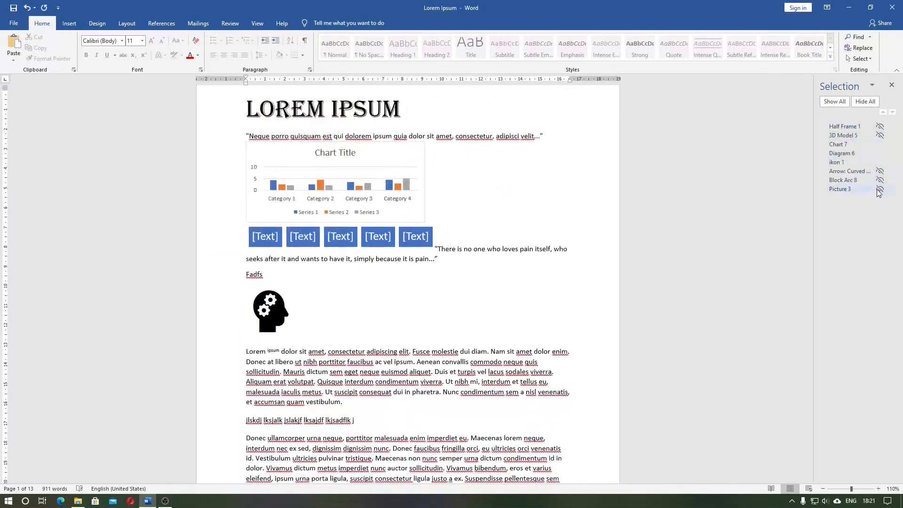
pyautogui.scroll(2, 748, 226)
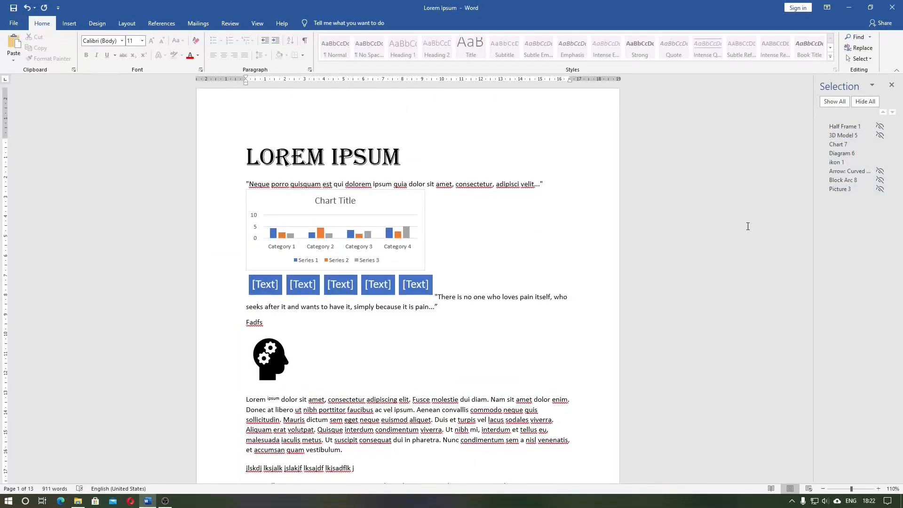
# Show all hidden objects at once, and hide all floating objects again in one go
pyautogui.click(835, 103)
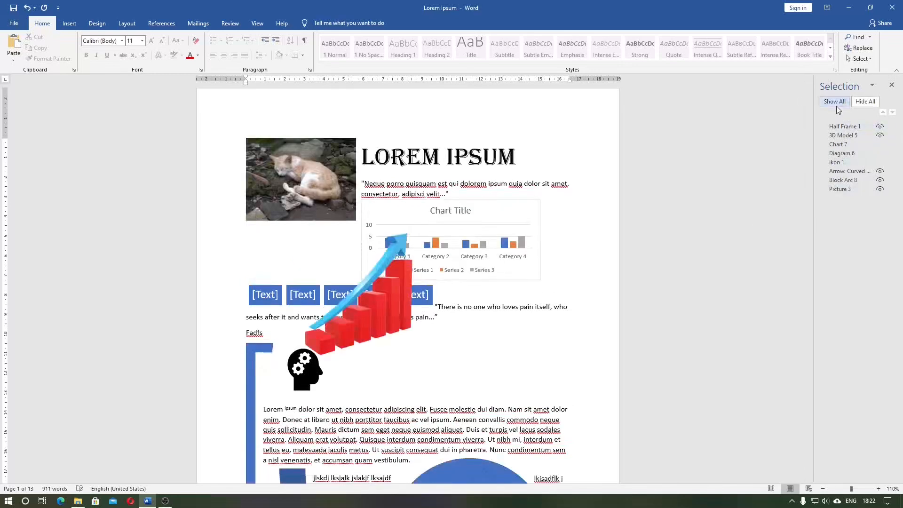
pyautogui.click(865, 103)
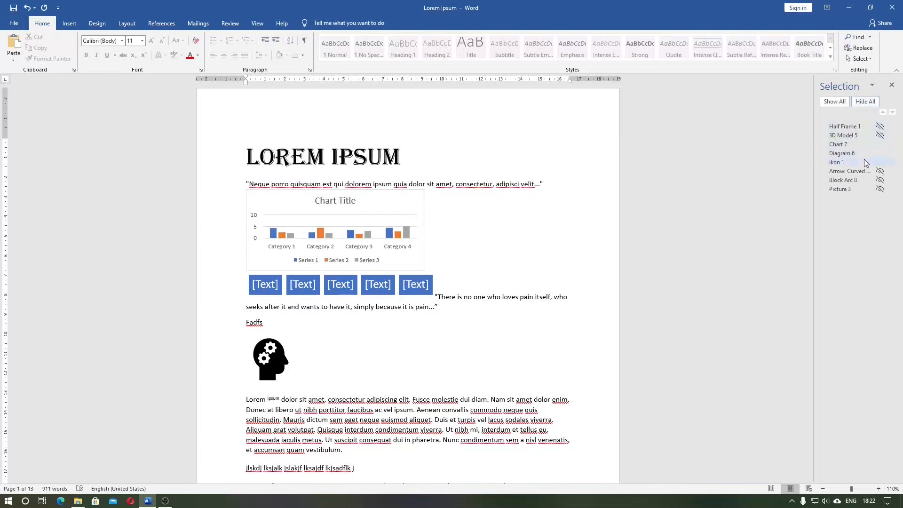
# Undock the Selection pane so it floats over the document page, and close it
pyautogui.click(872, 86)
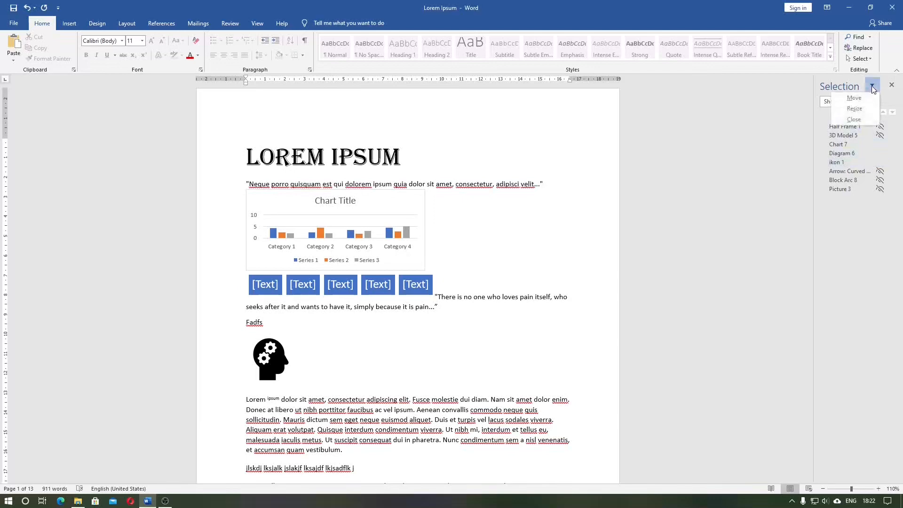
pyautogui.click(862, 96)
pyautogui.moveTo(859, 84); pyautogui.dragTo(351, 143)
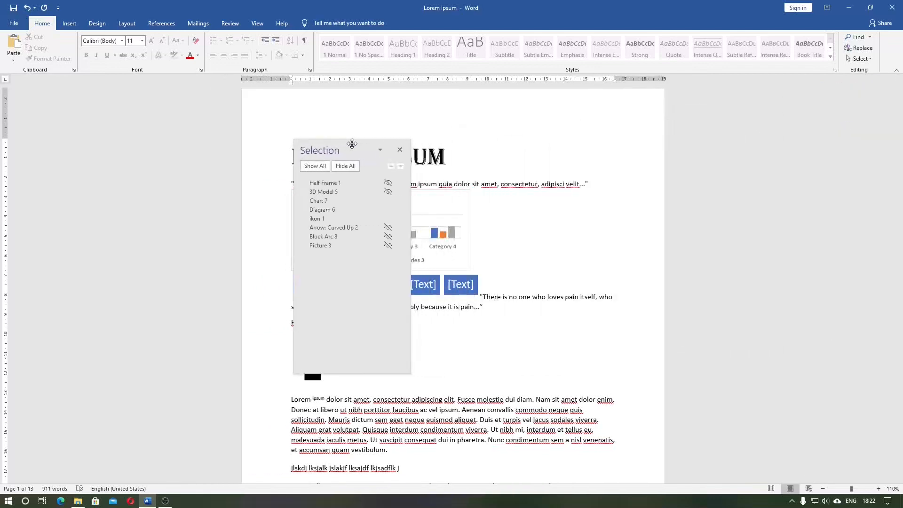
pyautogui.click(399, 151)
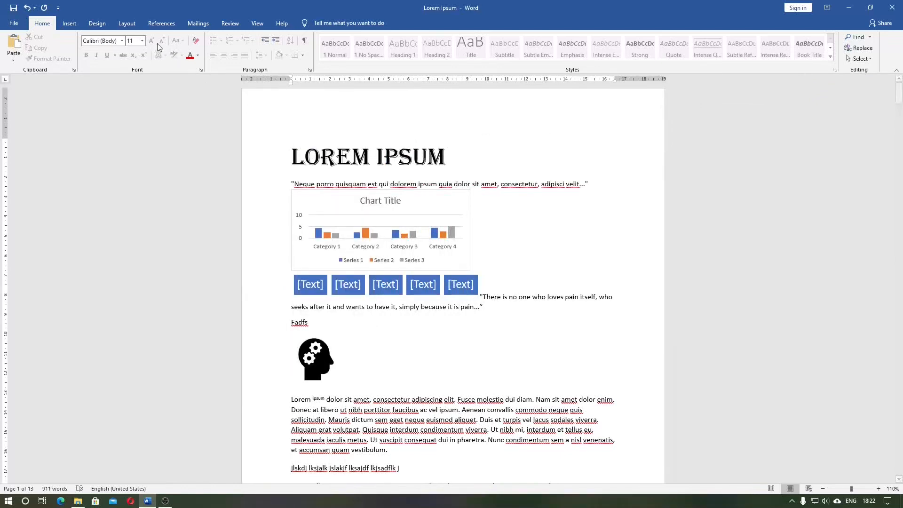
# Reopen the Selection pane and dock it to the left side of the document
pyautogui.click(137, 25)
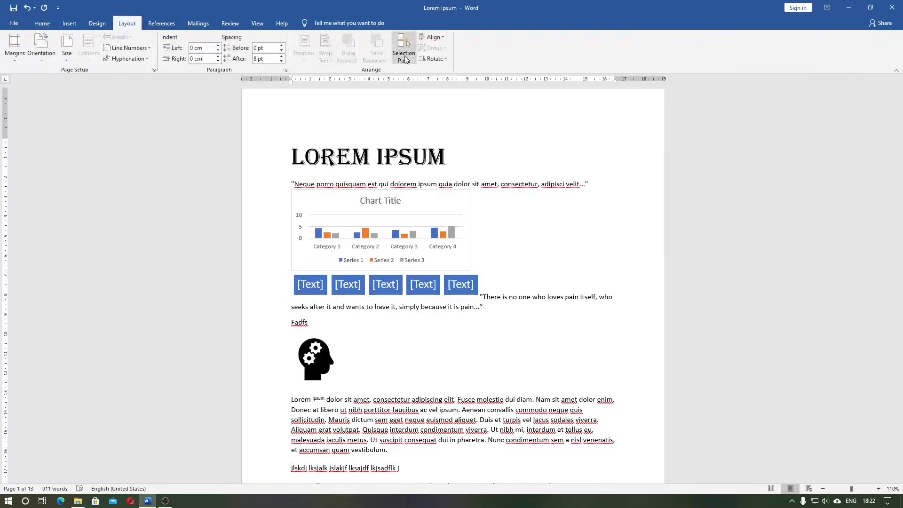
pyautogui.click(406, 60)
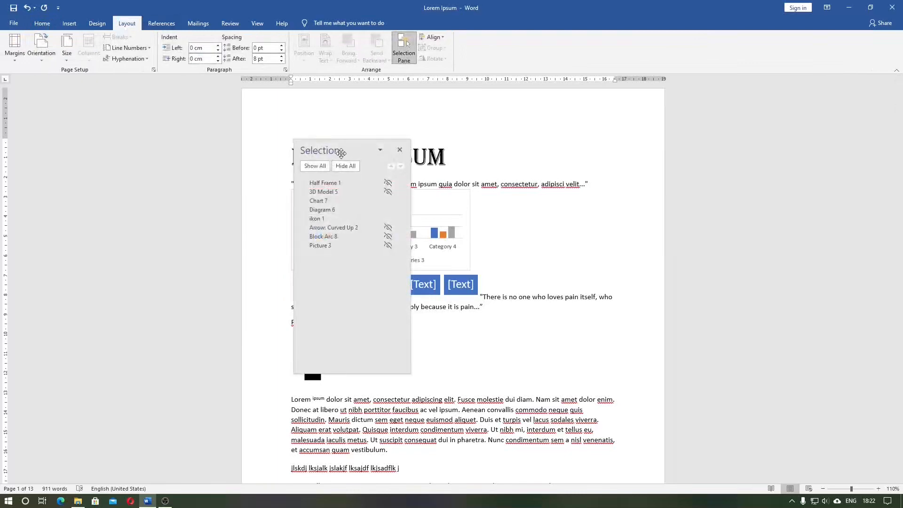
pyautogui.moveTo(340, 153); pyautogui.dragTo(13, 167)
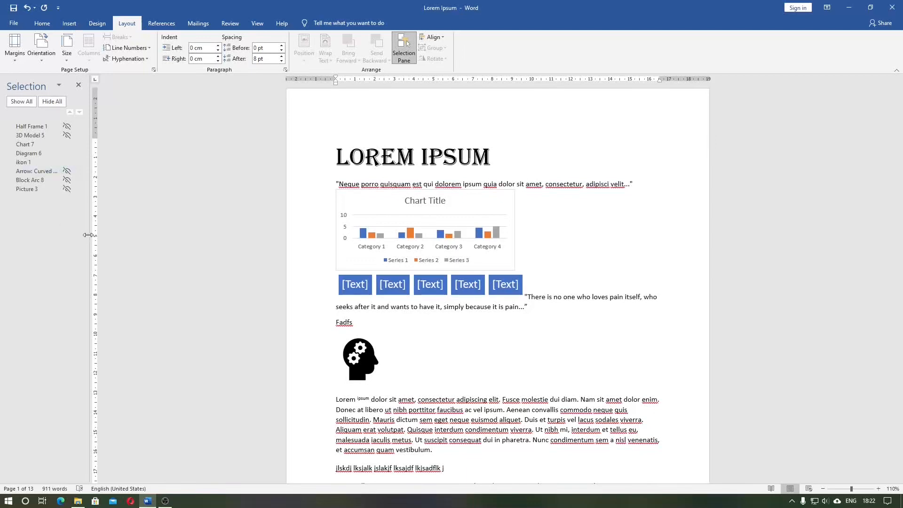
# Resize the docked Selection pane by its edge and with the Resize command, leaving it moderately wider so the full object names fit
pyautogui.moveTo(88, 235); pyautogui.dragTo(113, 226)
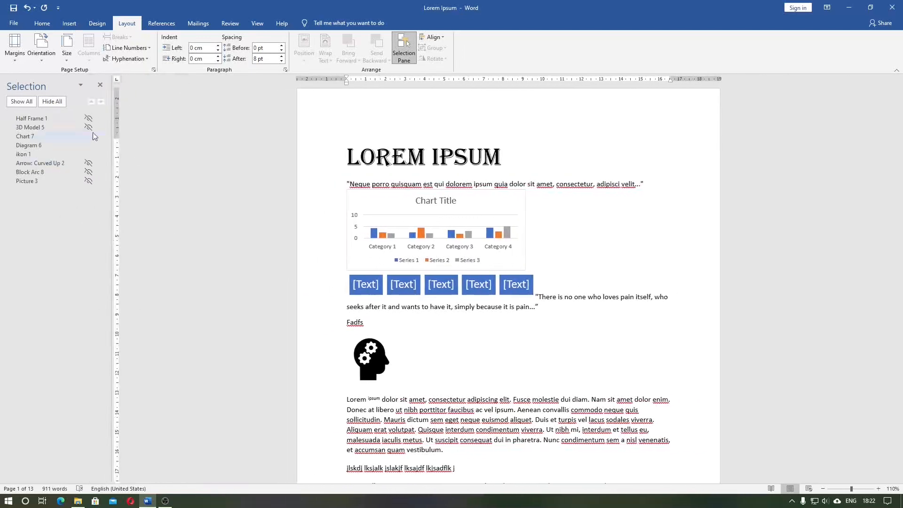
pyautogui.click(81, 88)
pyautogui.click(50, 109)
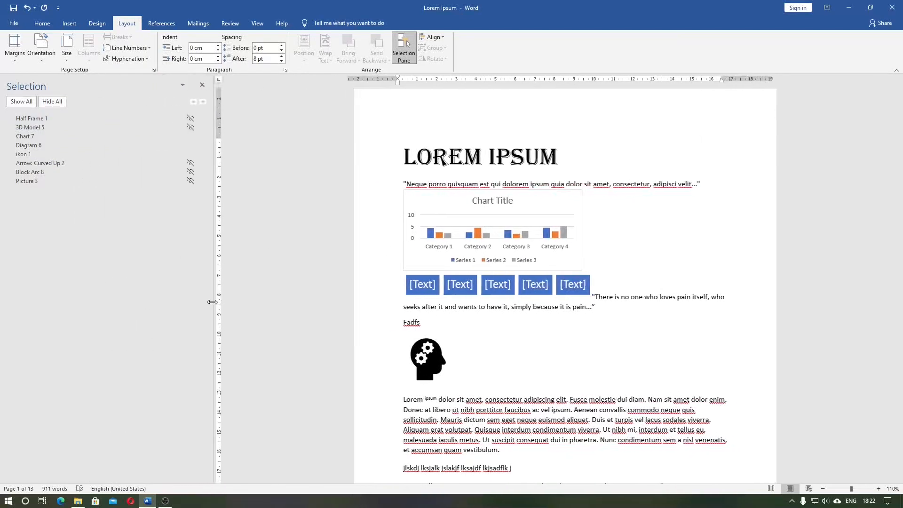
pyautogui.click(142, 259)
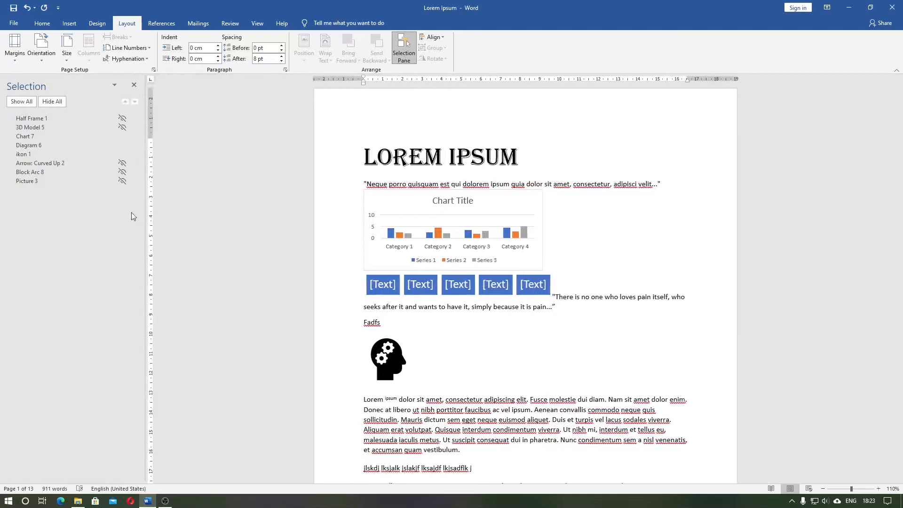
# Move the Selection pane with its Move command and dock it to the right side of the document
pyautogui.click(114, 85)
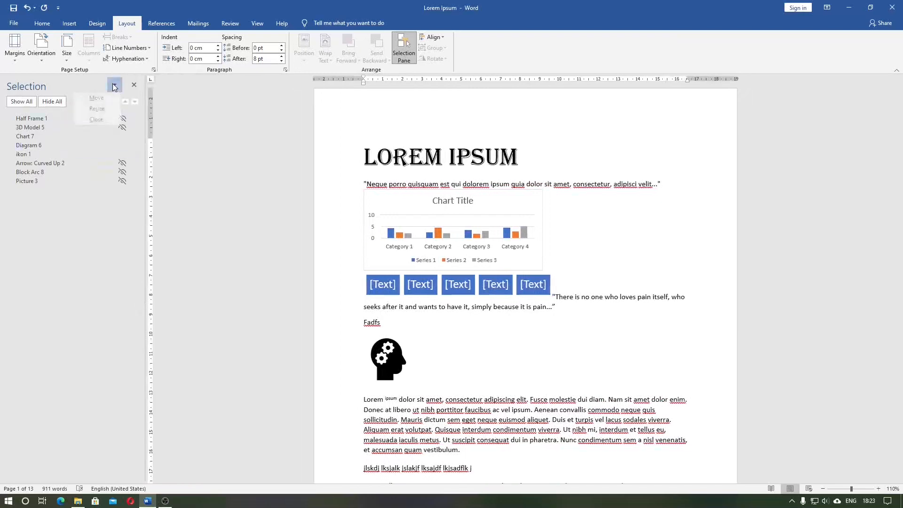
pyautogui.click(105, 98)
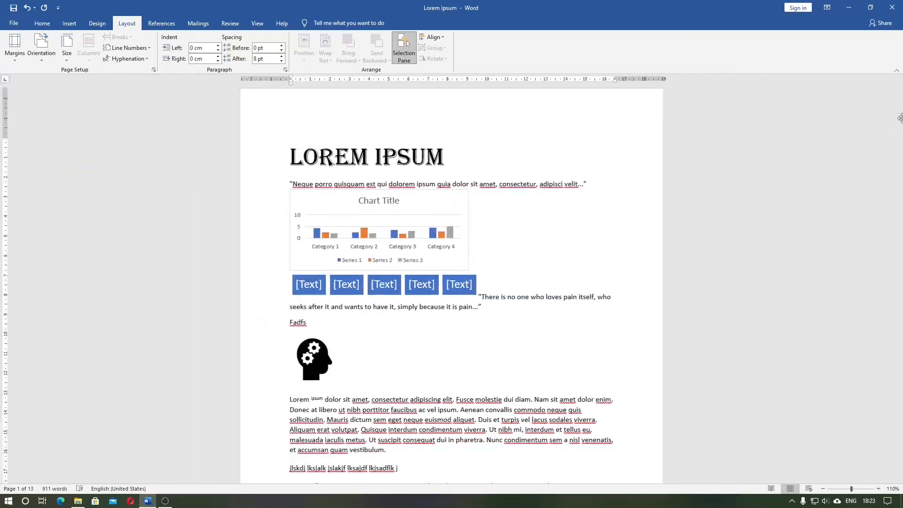
pyautogui.click(898, 121)
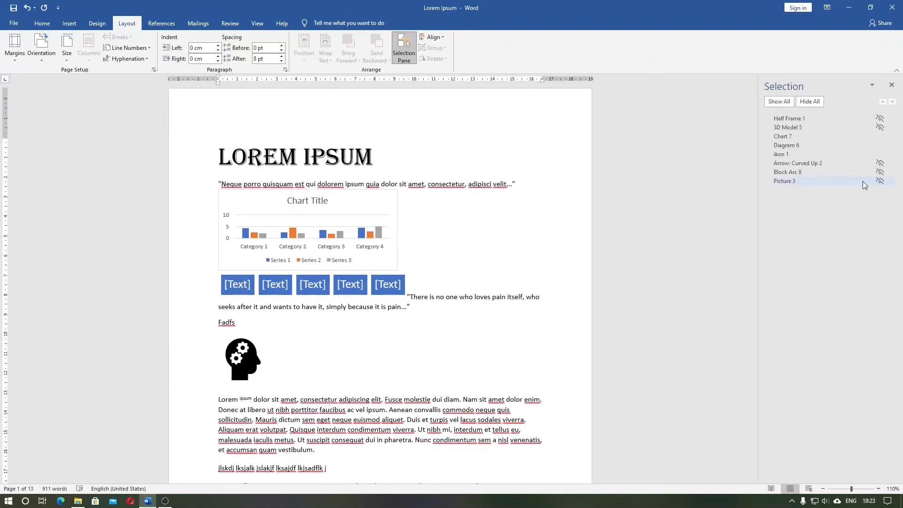